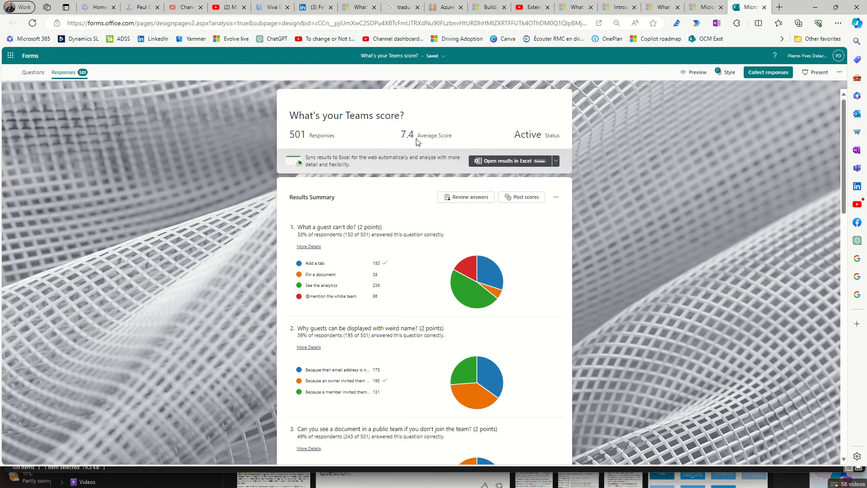
Review the response summary of the "What's your Teams score?" form and show the option for downloading an Excel copy of the results
{"action": "scroll", "coordinate": [407, 250], "scroll_direction": "down", "scroll_amount": 8}
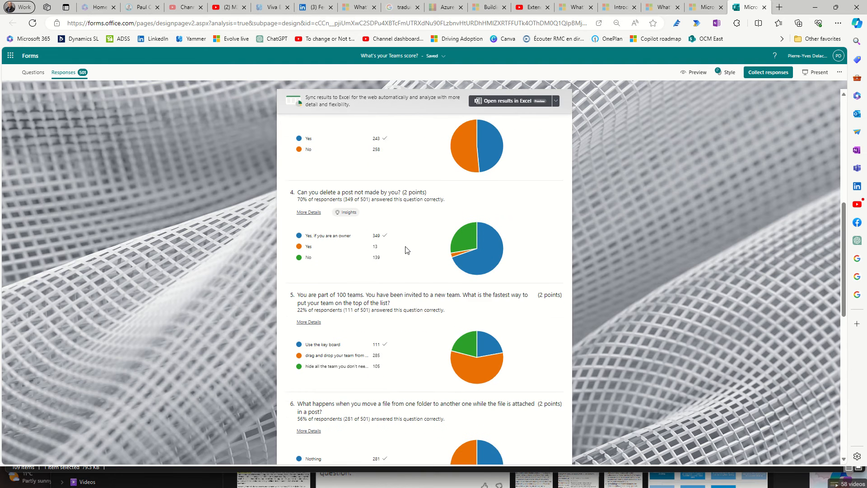
{"action": "scroll", "coordinate": [407, 250], "scroll_direction": "up", "scroll_amount": 10}
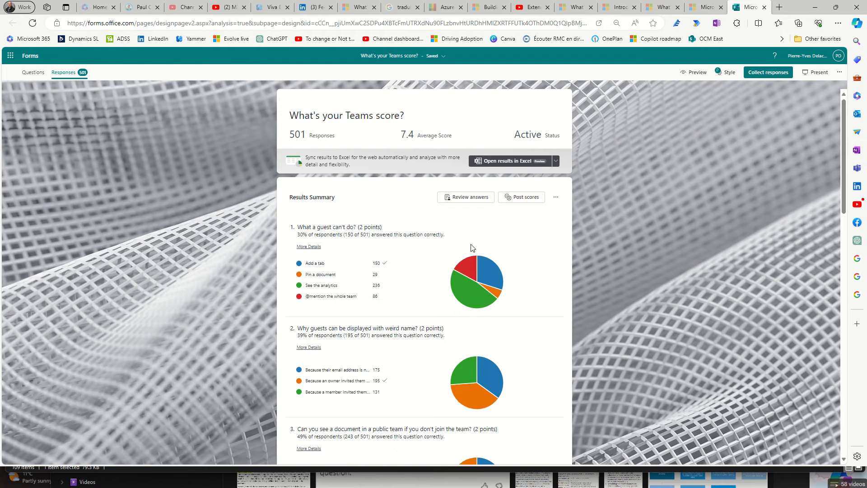
{"action": "left_click", "coordinate": [557, 162]}
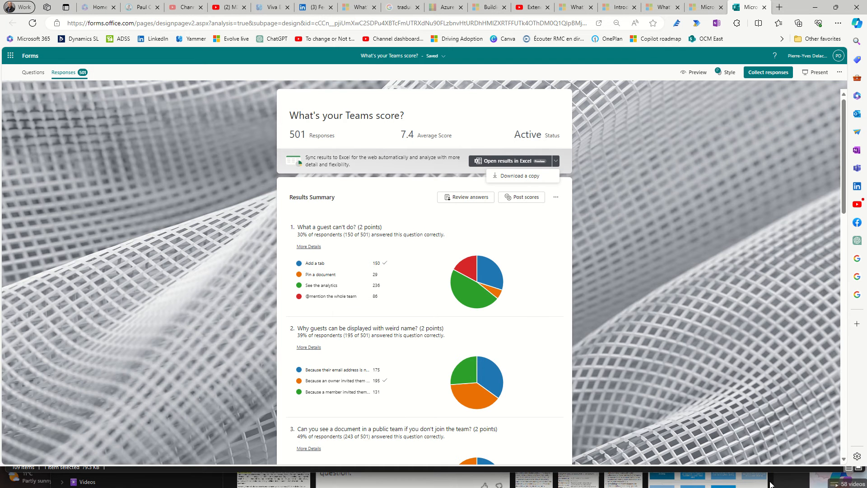
{"action": "left_click", "coordinate": [581, 483]}
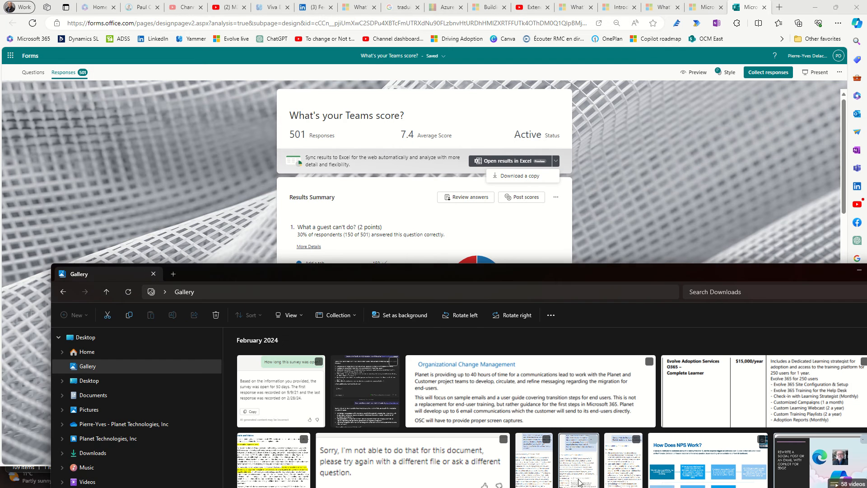
{"action": "left_click_drag", "start_coordinate": [484, 270], "coordinate": [432, 2]}
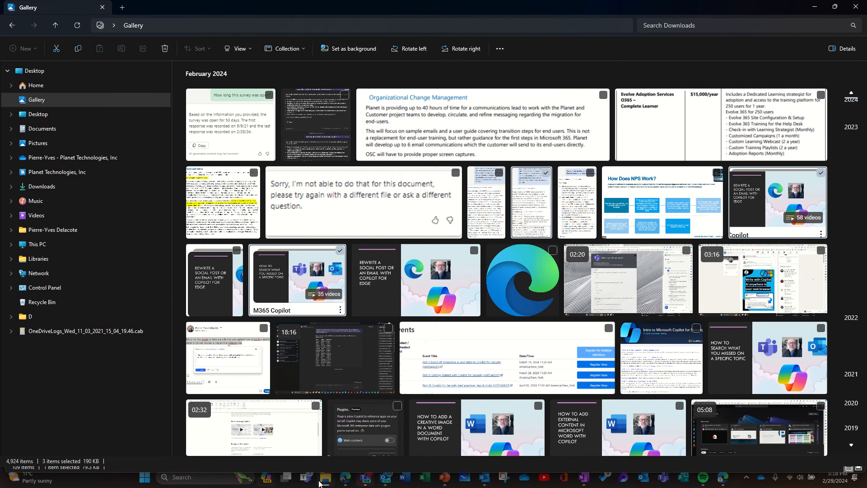
{"action": "mouse_move", "coordinate": [325, 474]}
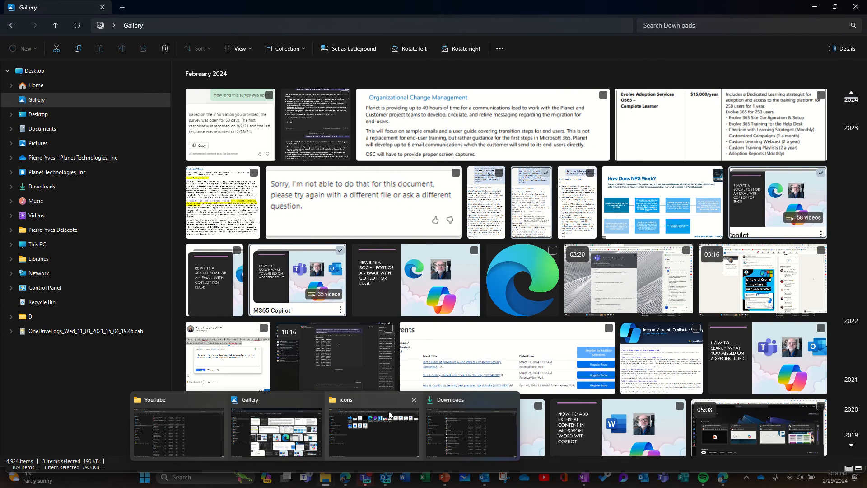
{"action": "left_click", "coordinate": [456, 409]}
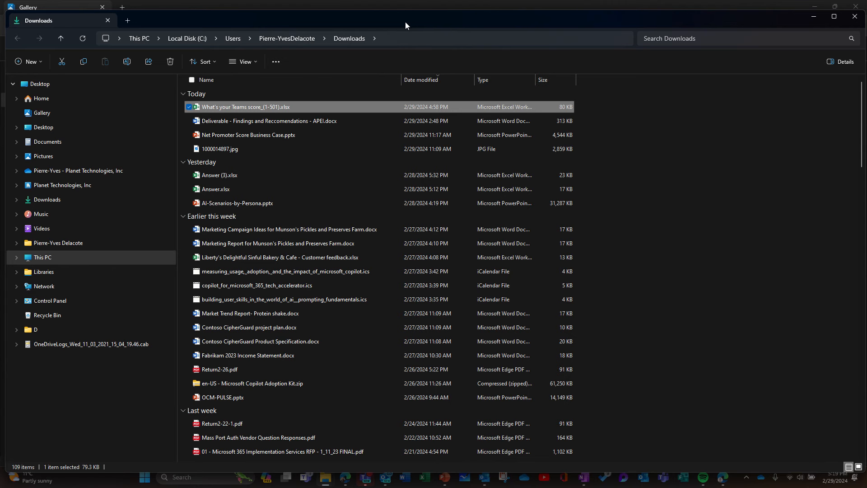
{"action": "mouse_move", "coordinate": [385, 477]}
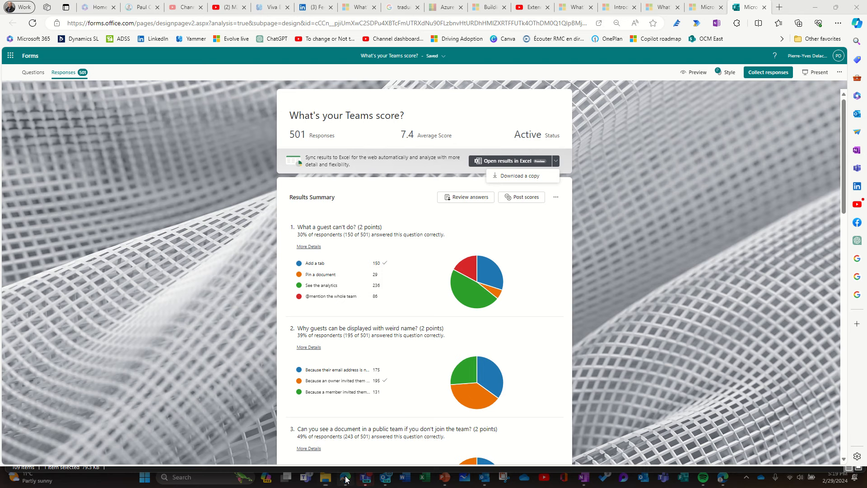
{"action": "left_click", "coordinate": [346, 477]}
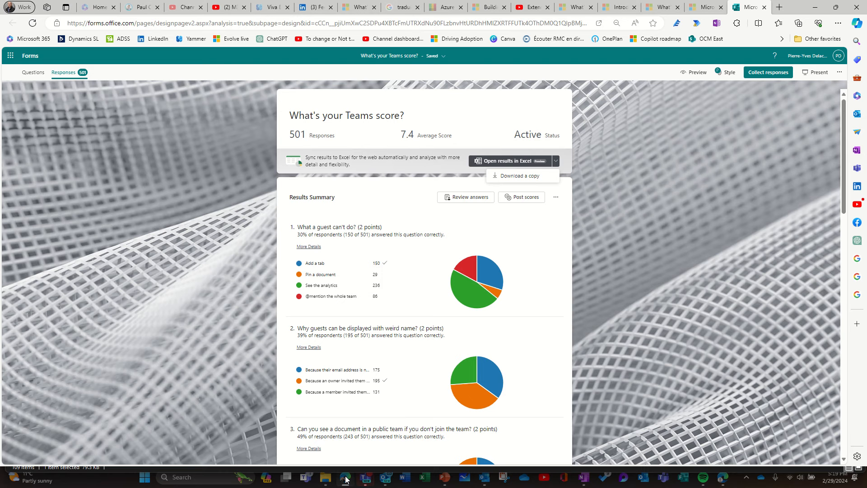
Switch to the SharePoint library and upload "What's your Teams score_(1-501).xlsx" from the Downloads folder into the Misc folder
{"action": "left_click", "coordinate": [722, 478]}
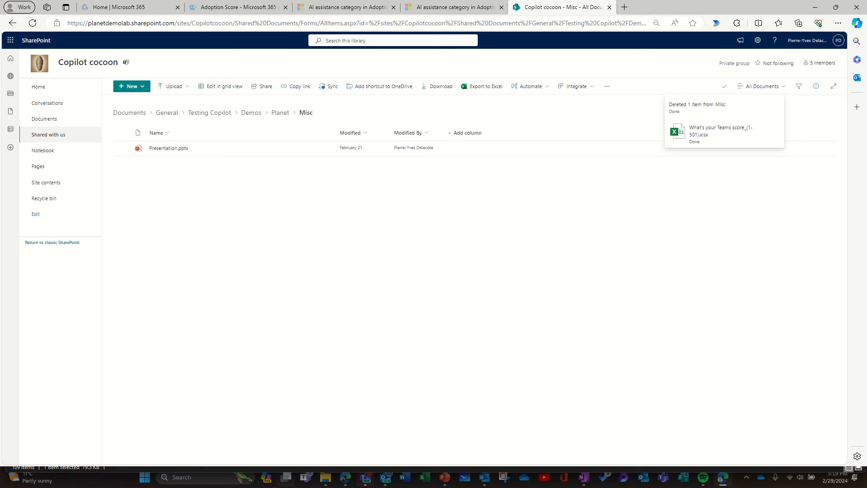
{"action": "mouse_move", "coordinate": [328, 484]}
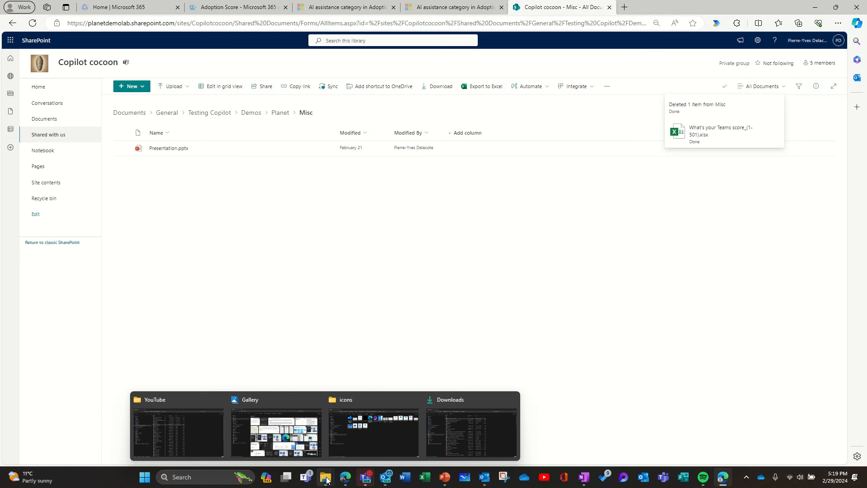
{"action": "left_click", "coordinate": [470, 427]}
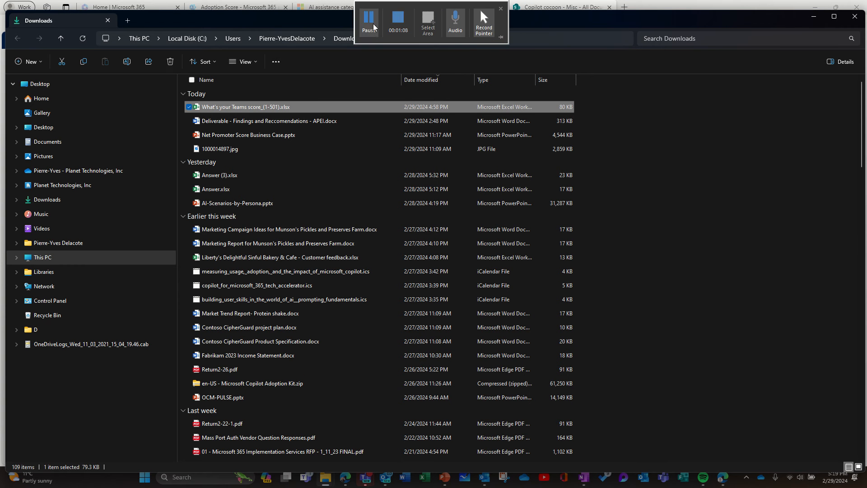
{"action": "left_click_drag", "start_coordinate": [237, 20], "coordinate": [501, 126]}
{"action": "left_click_drag", "start_coordinate": [473, 213], "coordinate": [181, 216]}
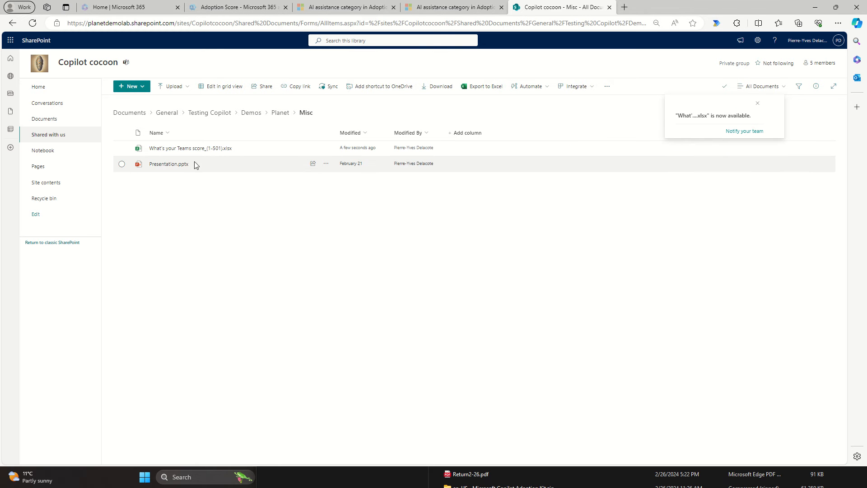
Open the uploaded Teams score workbook in Excel for the web, select a cell in its table and start Copilot
{"action": "left_click", "coordinate": [189, 151]}
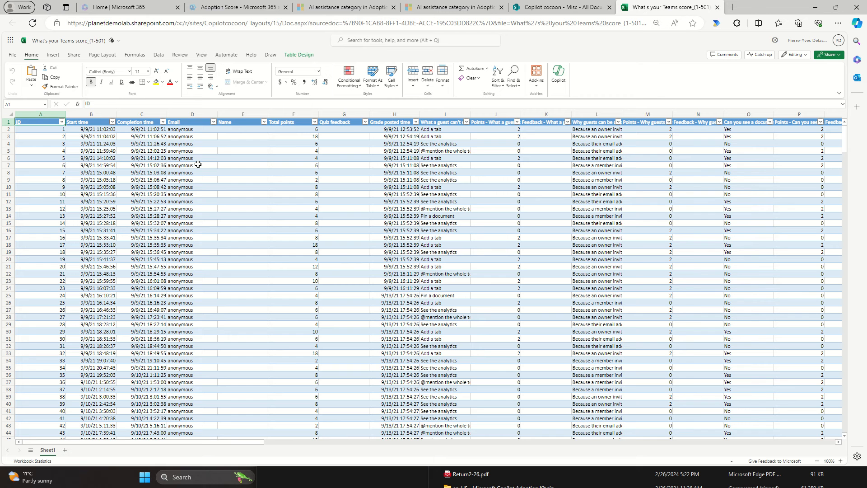
{"action": "left_click", "coordinate": [197, 164]}
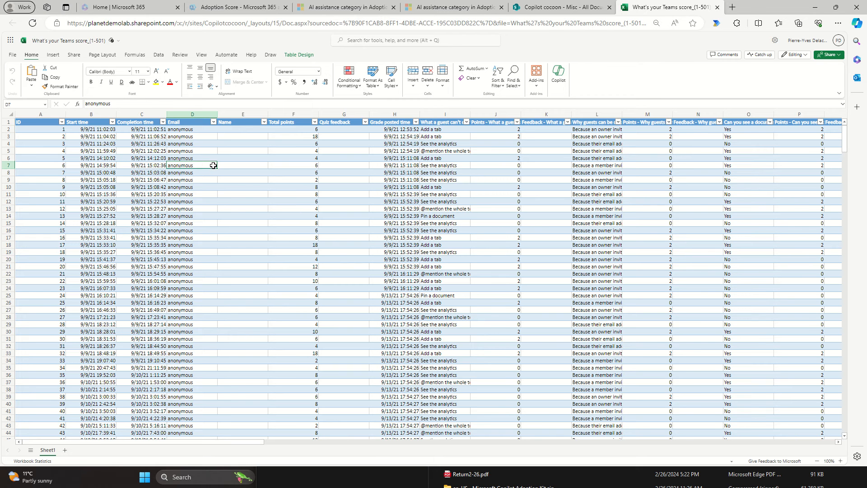
{"action": "left_click", "coordinate": [559, 74]}
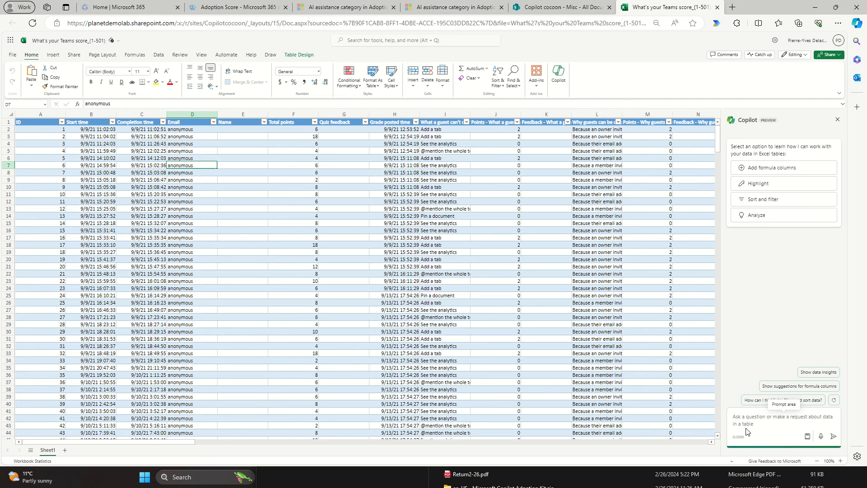
Ask Copilot: "Help me graph the average of total points per month."
{"action": "type", "text": "Help"}
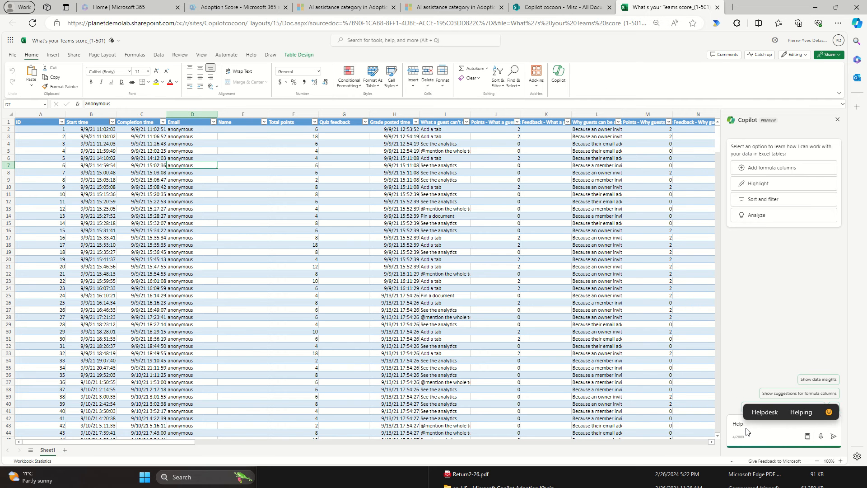
{"action": "type", "text": " me "}
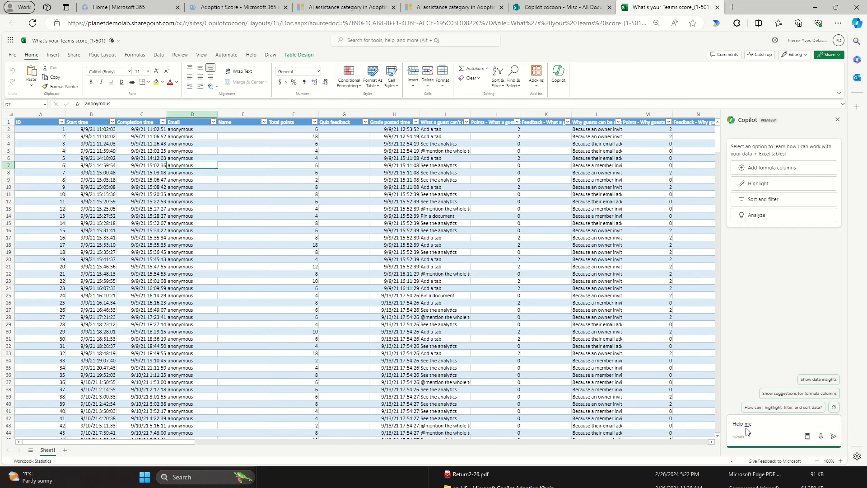
{"action": "type", "text": "graph "}
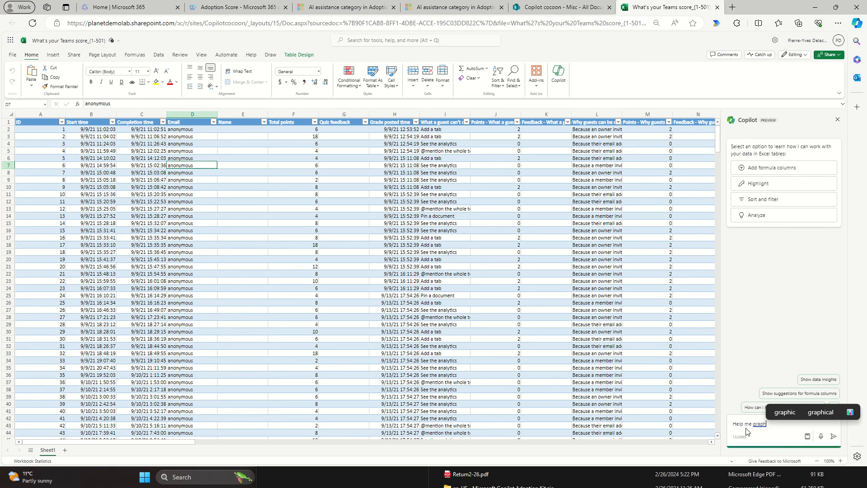
{"action": "type", "text": "the"}
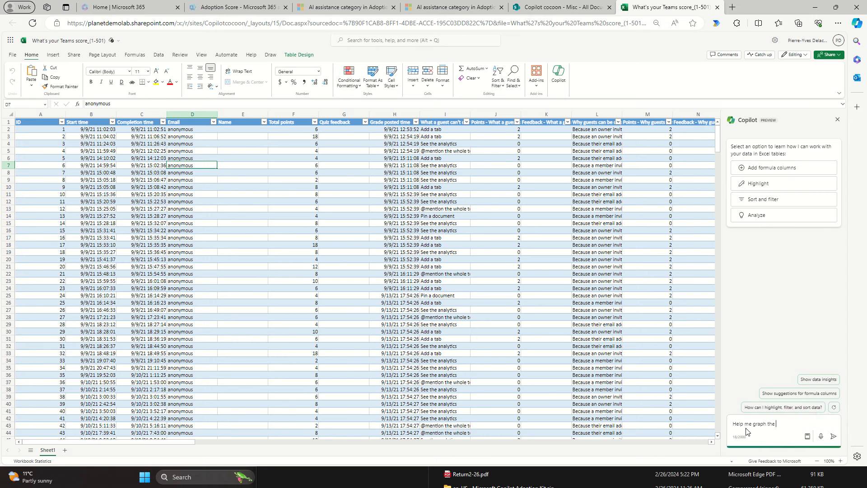
{"action": "type", "text": " average of"}
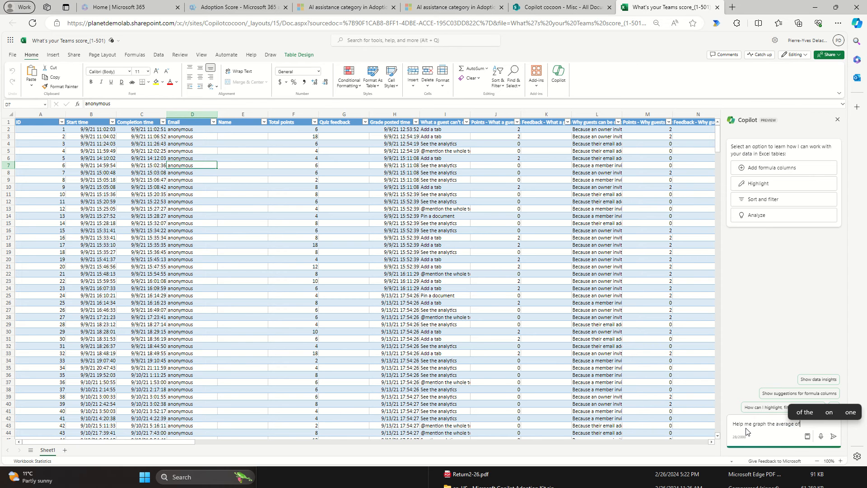
{"action": "type", "text": " total p"}
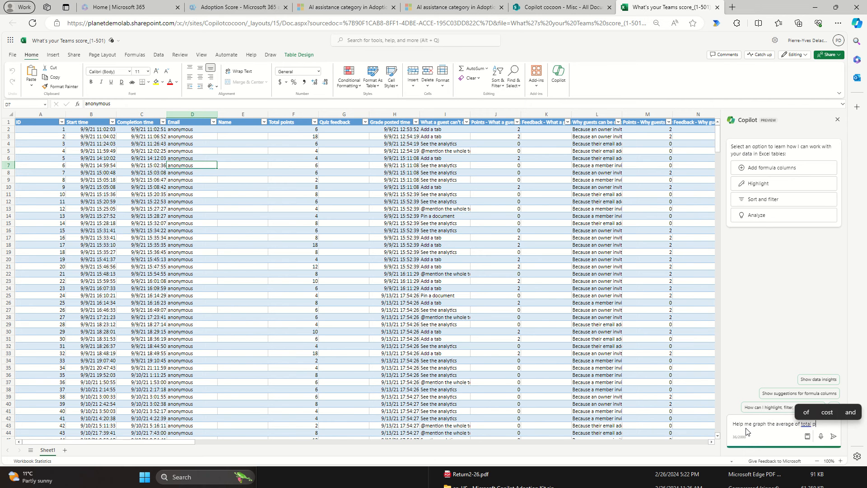
{"action": "type", "text": "oints "}
{"action": "type", "text": "per mont"}
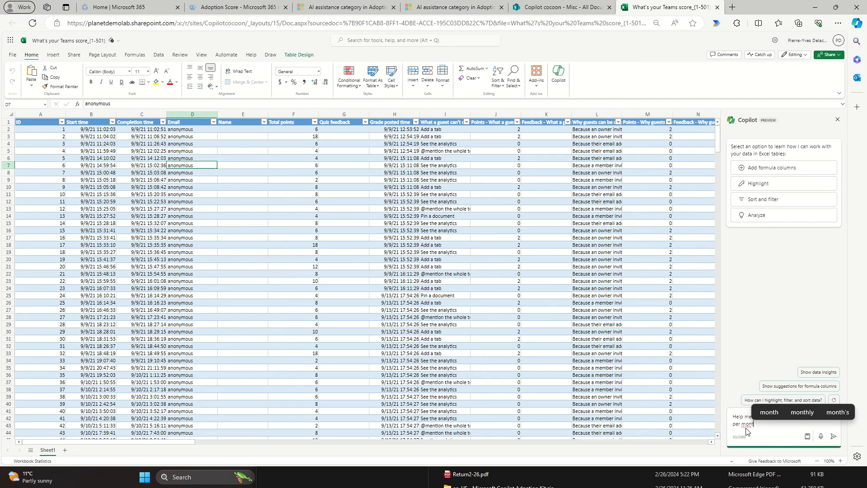
{"action": "type", "text": "h"}
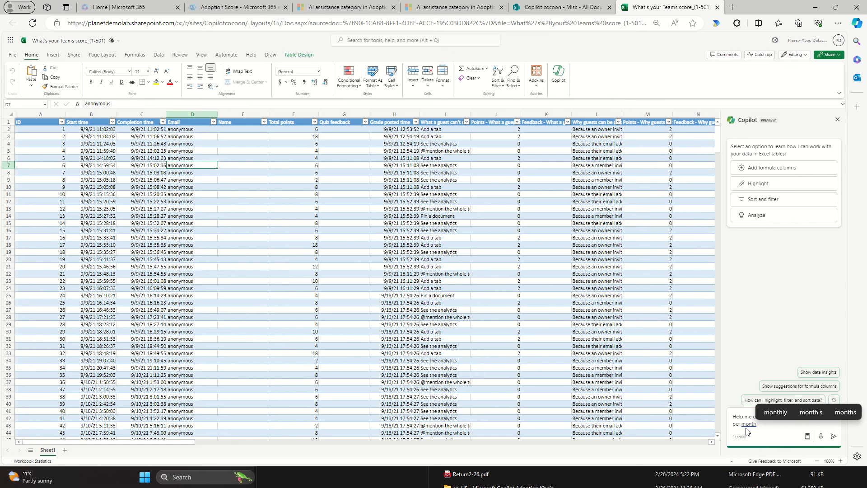
{"action": "type", "text": "."}
{"action": "key", "text": "Return"}
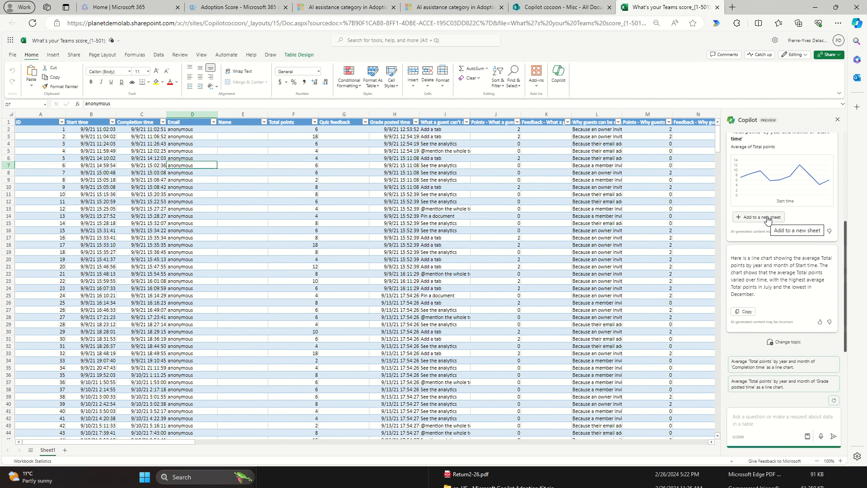
Add Copilot's line chart of average total points to a new sheet and enlarge it to reach about column W, row 38
{"action": "left_click", "coordinate": [767, 218]}
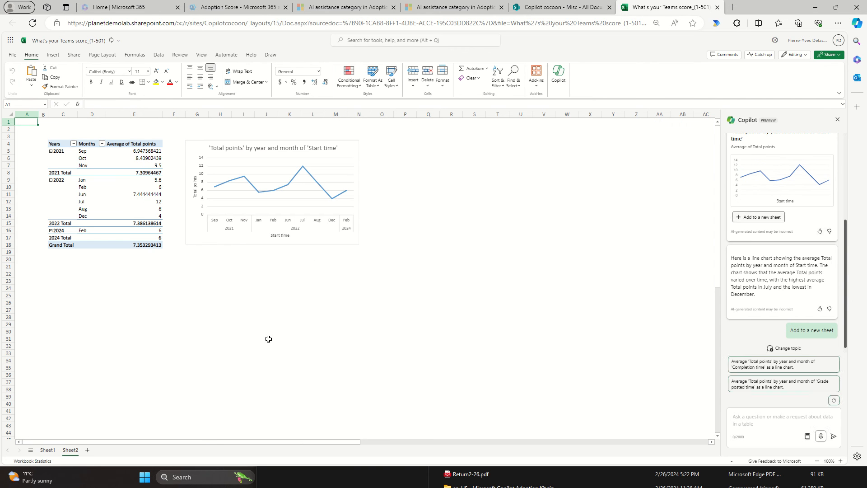
{"action": "left_click", "coordinate": [337, 233]}
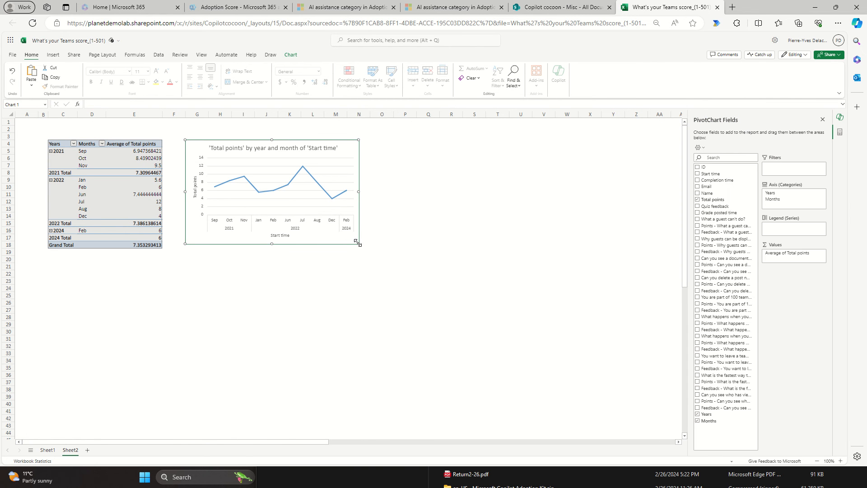
{"action": "left_click_drag", "start_coordinate": [358, 245], "coordinate": [579, 389]}
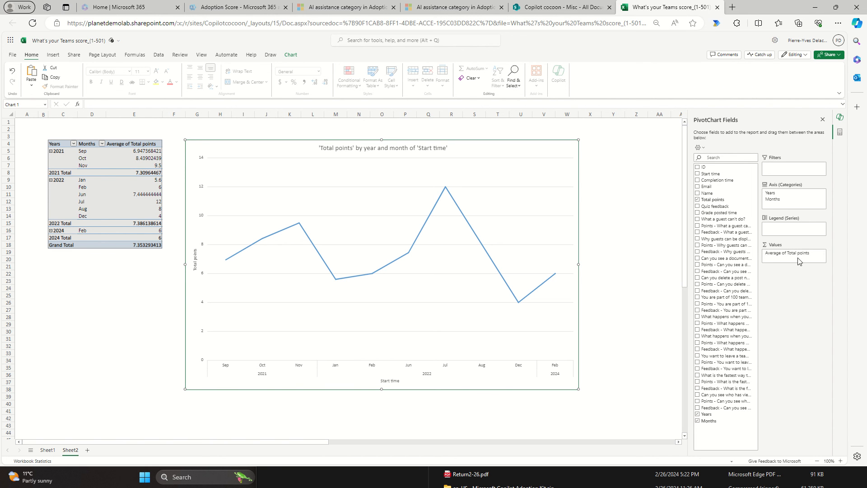
Inspect the value field settings of Average of Total points in the PivotChart and close them without changes
{"action": "left_click", "coordinate": [823, 254]}
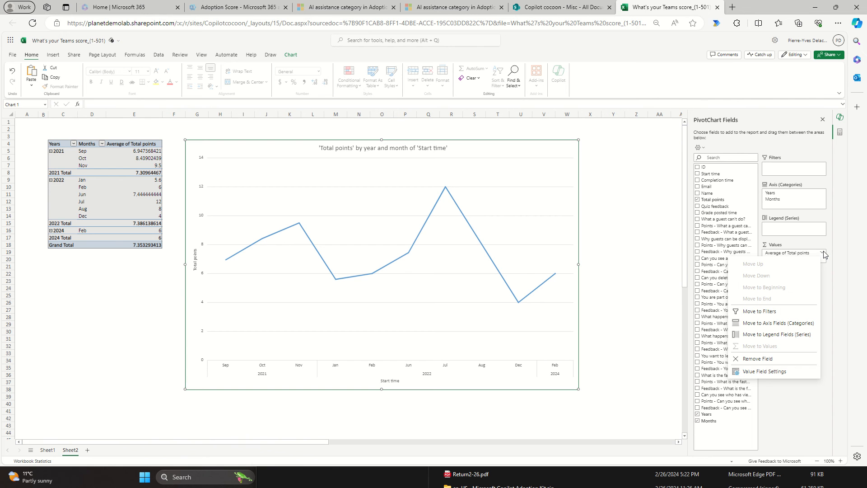
{"action": "left_click", "coordinate": [779, 372]}
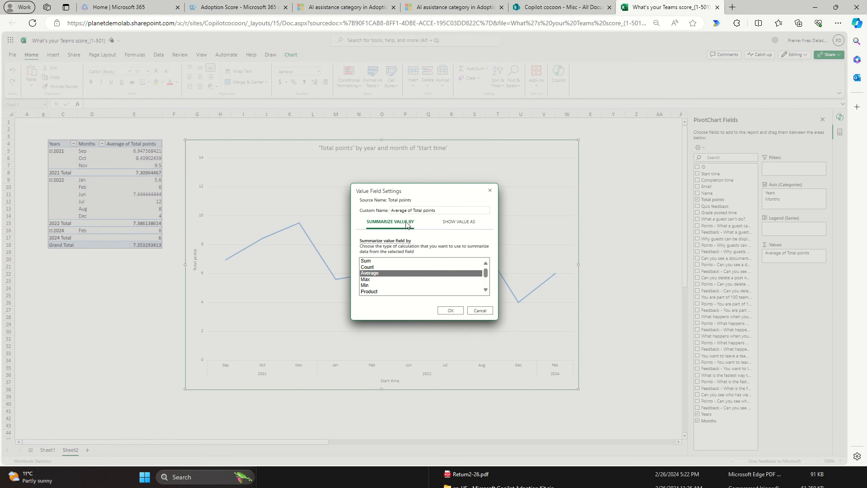
{"action": "left_click", "coordinate": [480, 310]}
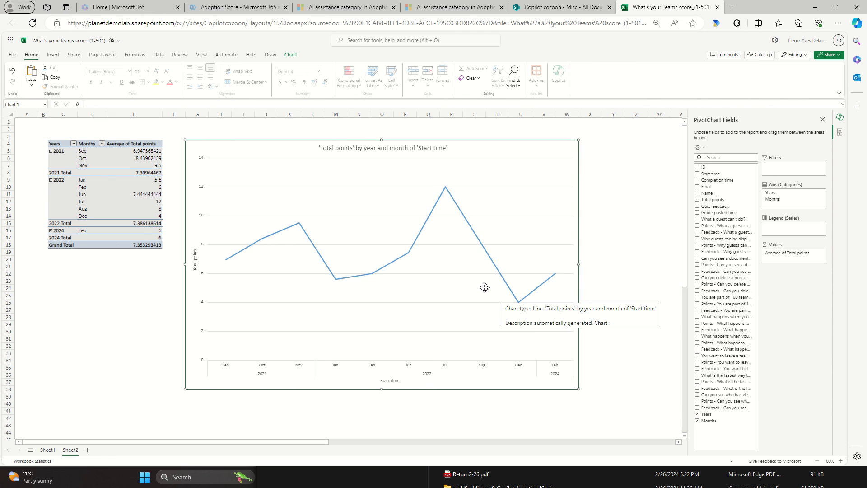